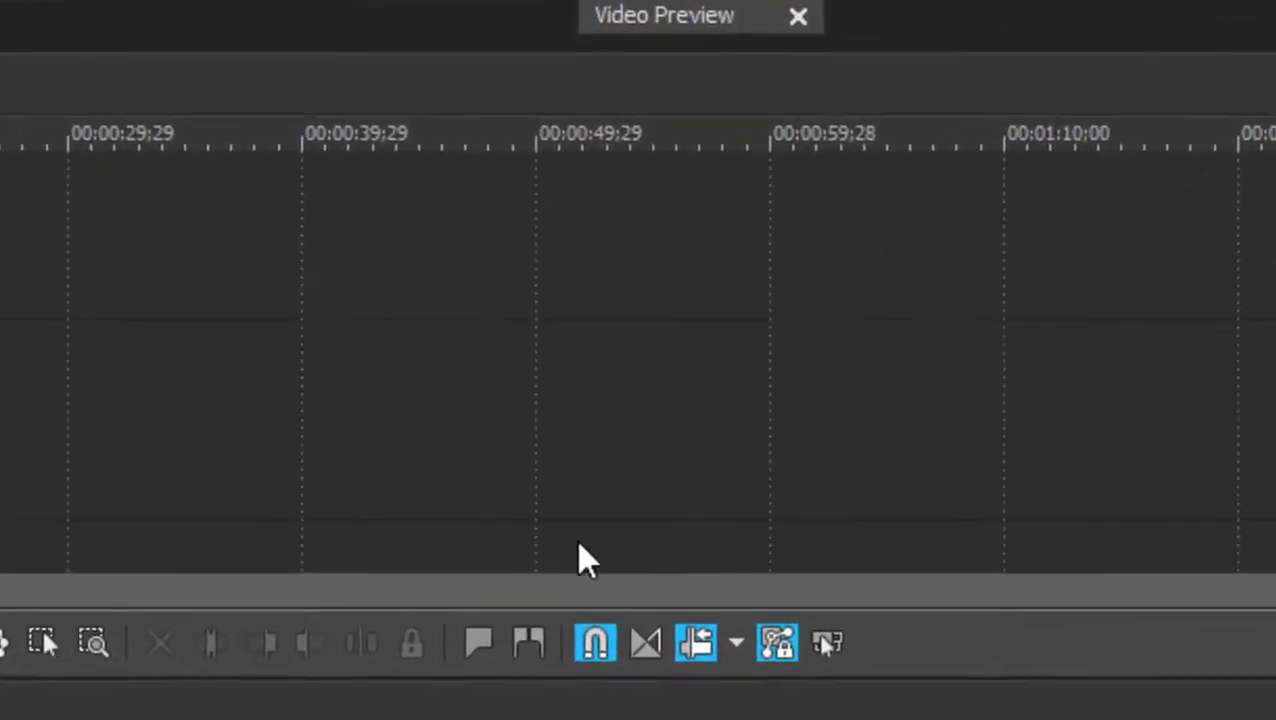
Toggle ripple editing and switch on automatic crossfades in the timeline toolbar.
click(670, 628)
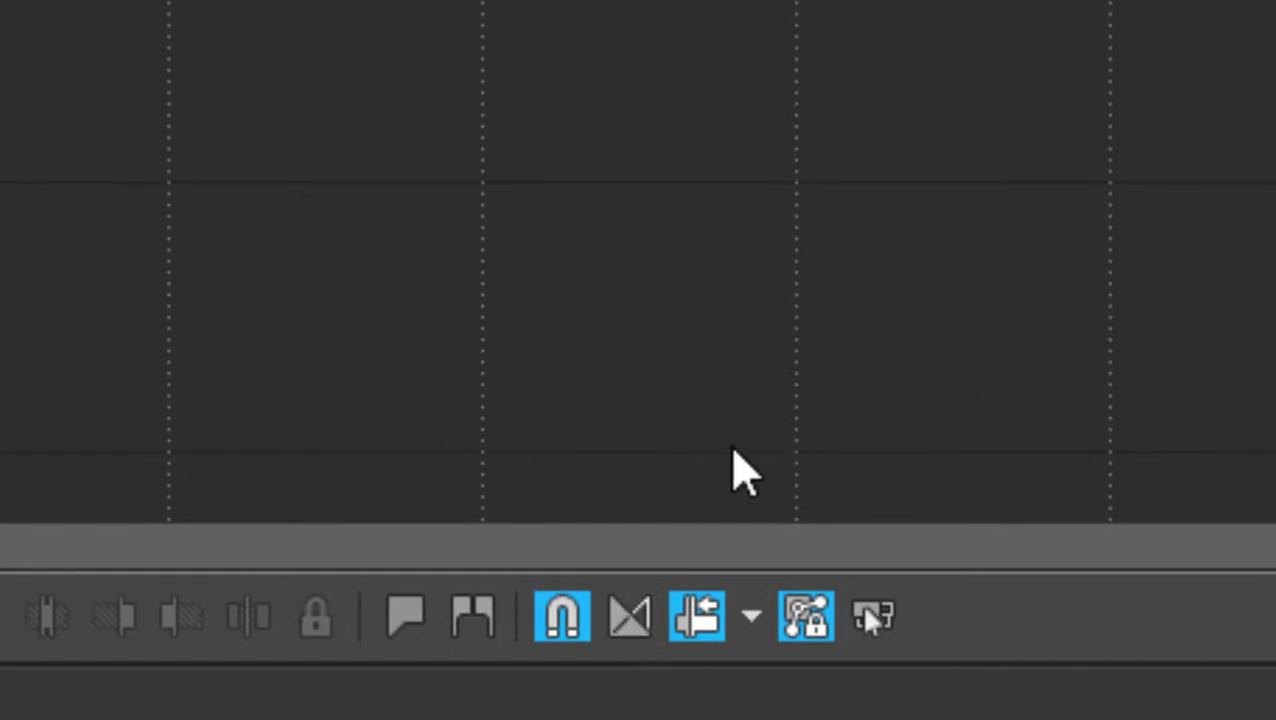
click(634, 624)
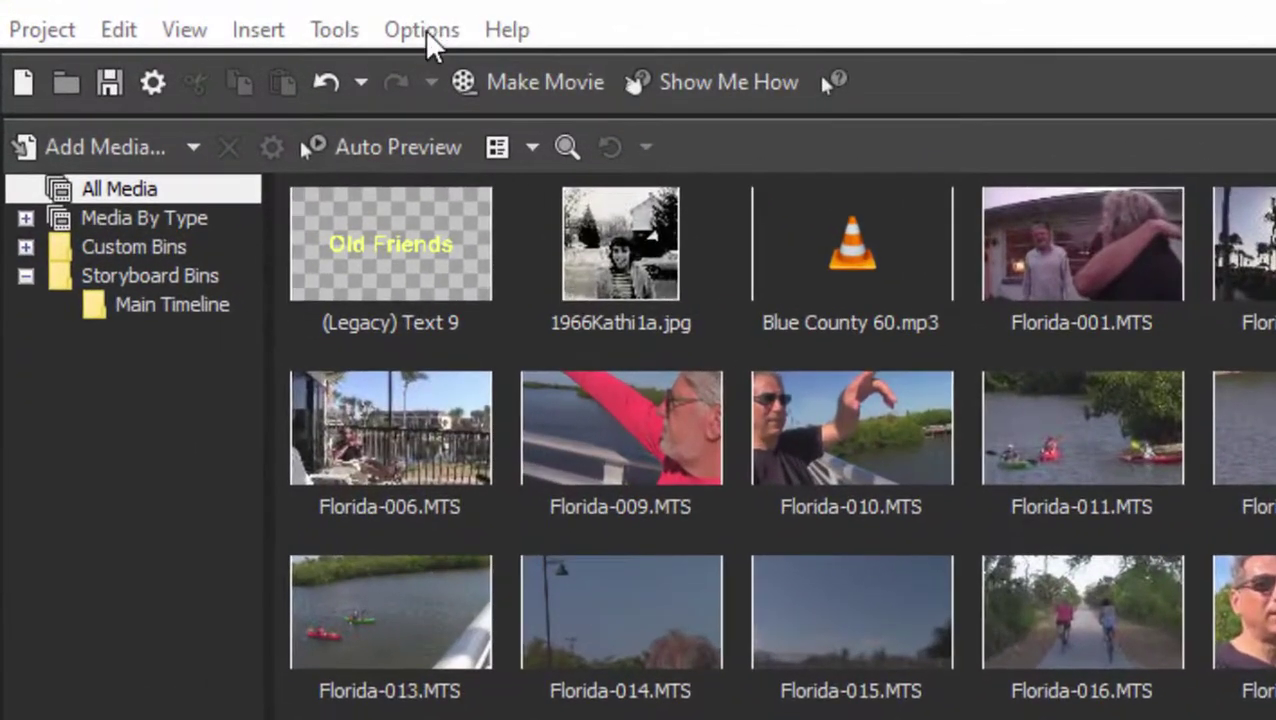
In Editing preferences, enable automatic overlap of multiple added media and set cut-to-overlap conversion to 2 seconds.
click(432, 30)
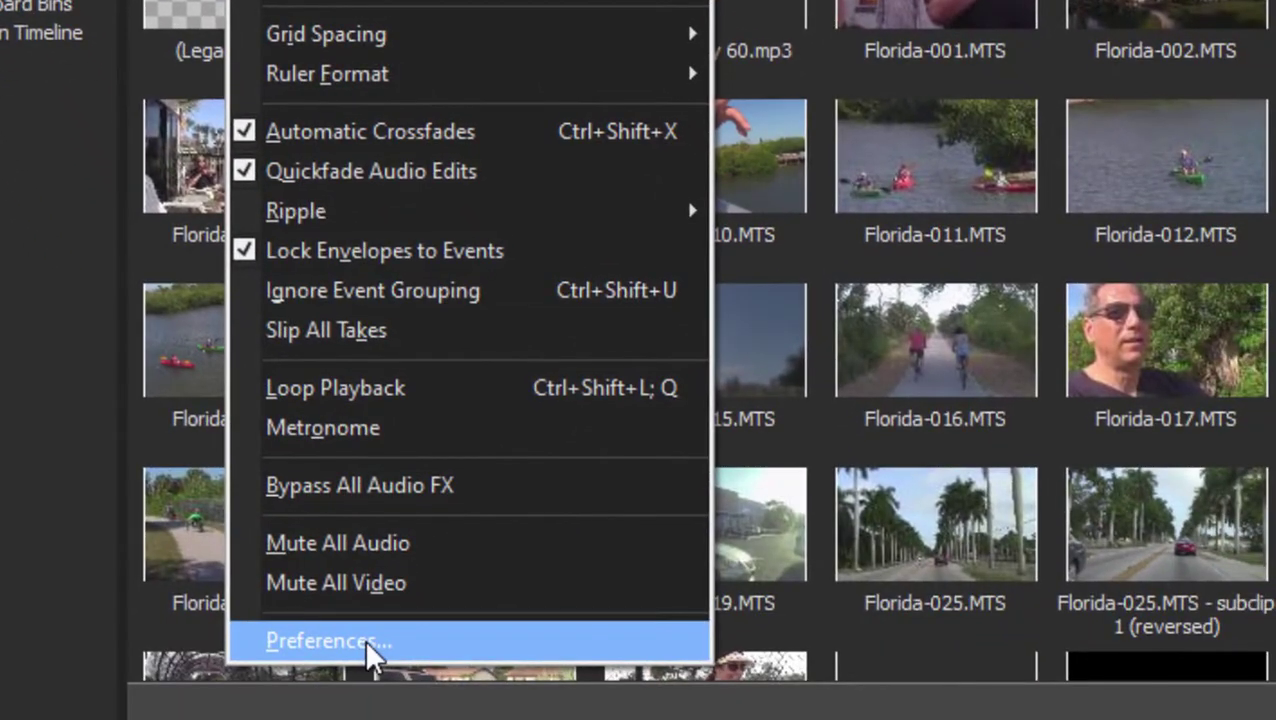
click(405, 717)
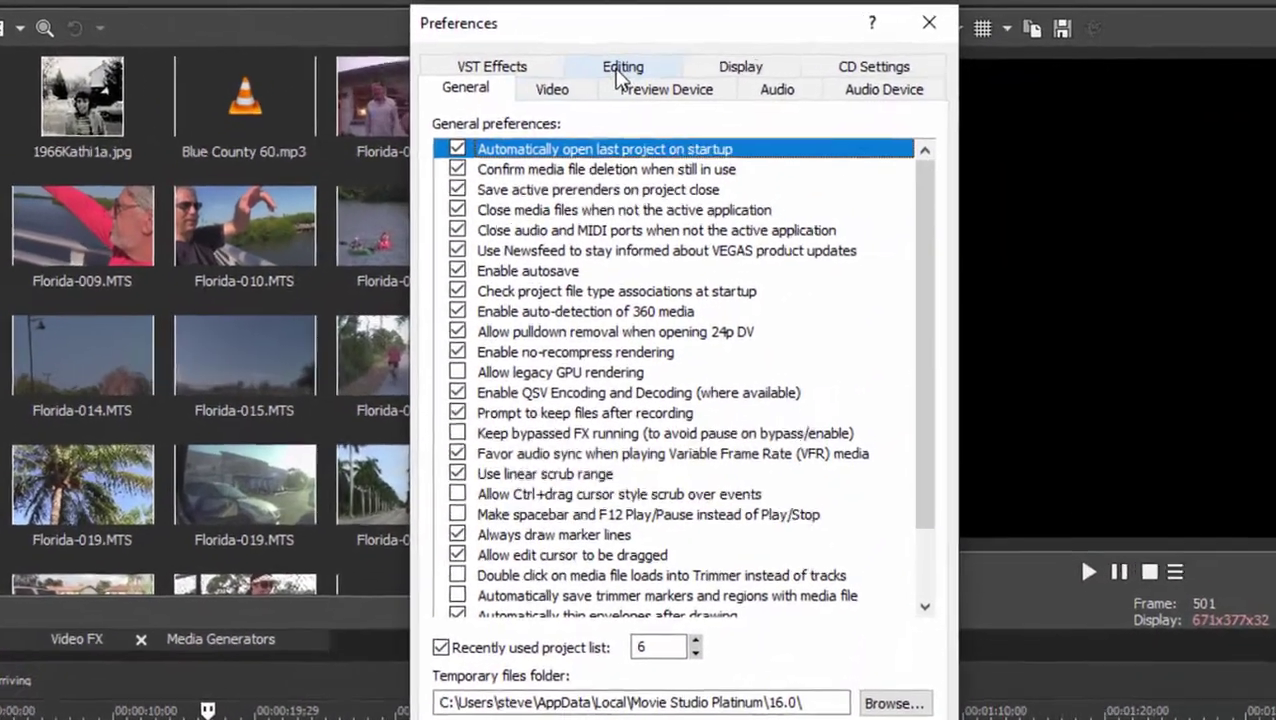
click(884, 9)
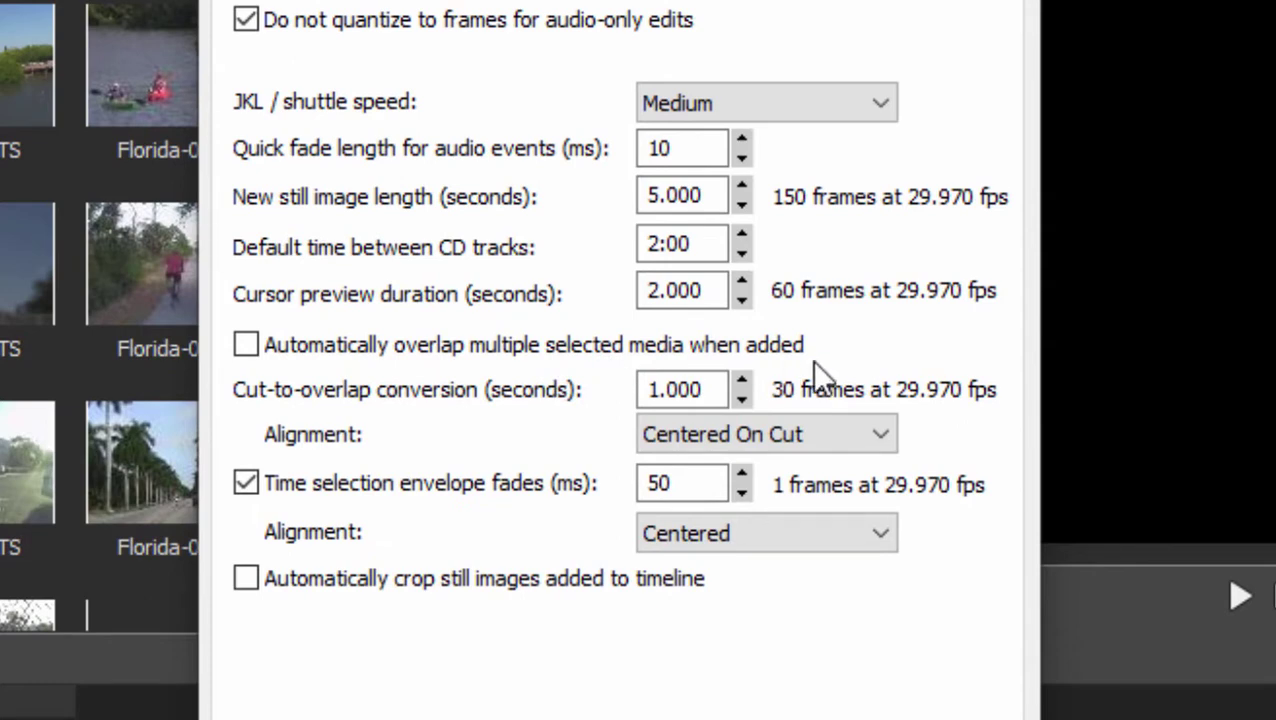
click(246, 344)
click(710, 392)
drag(703, 390, 508, 367)
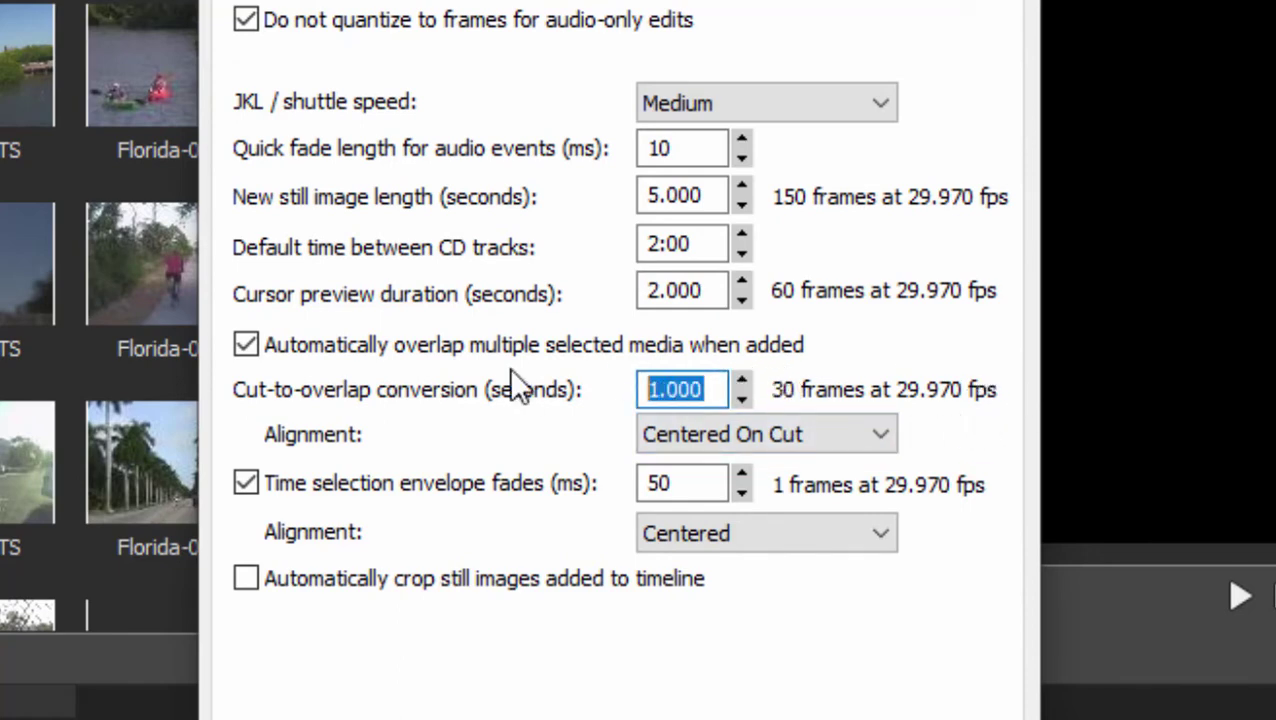
text(2)
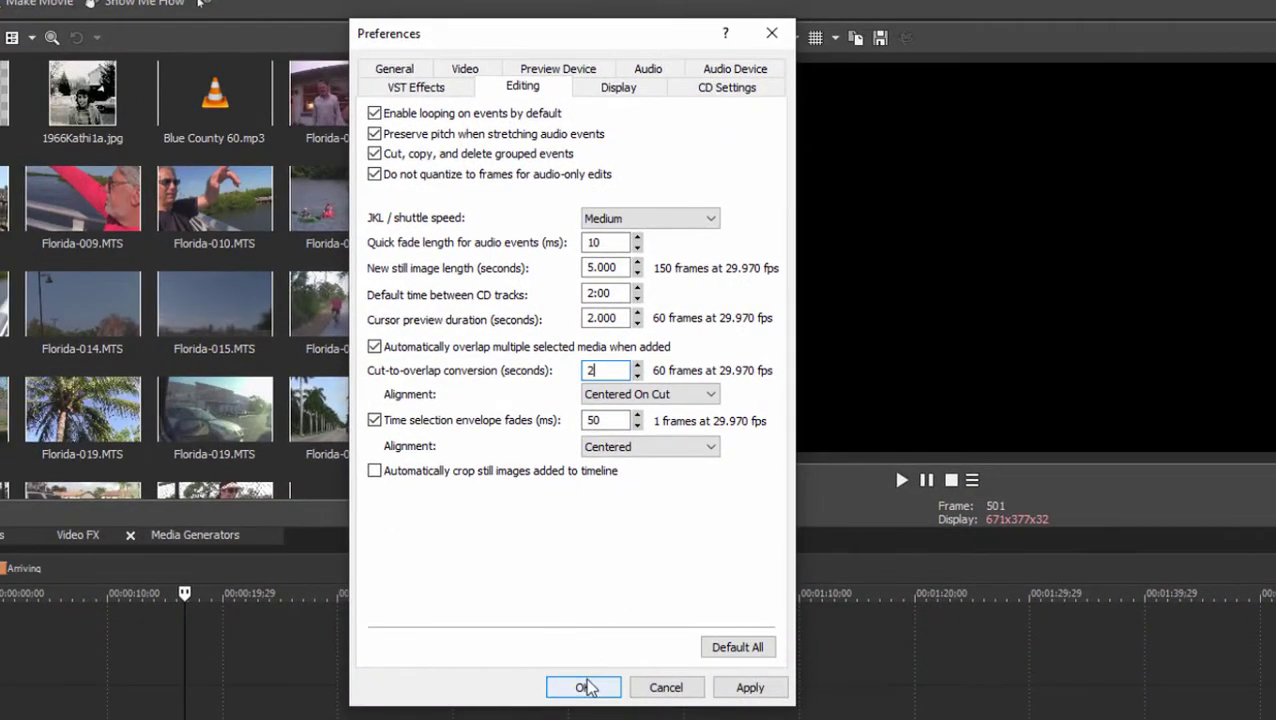
click(587, 688)
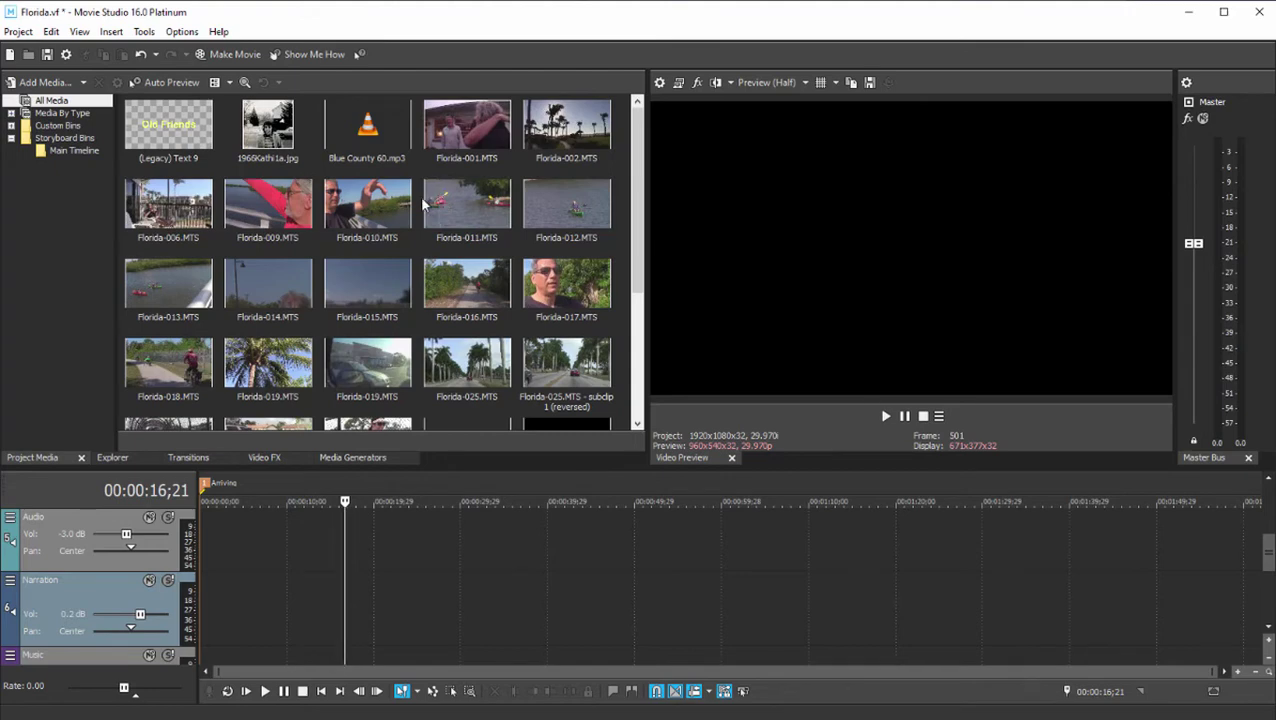
Select clips Florida-009 through Florida-025 in Project Media with Video 1, Video 2 and Audio visible.
click(285, 201)
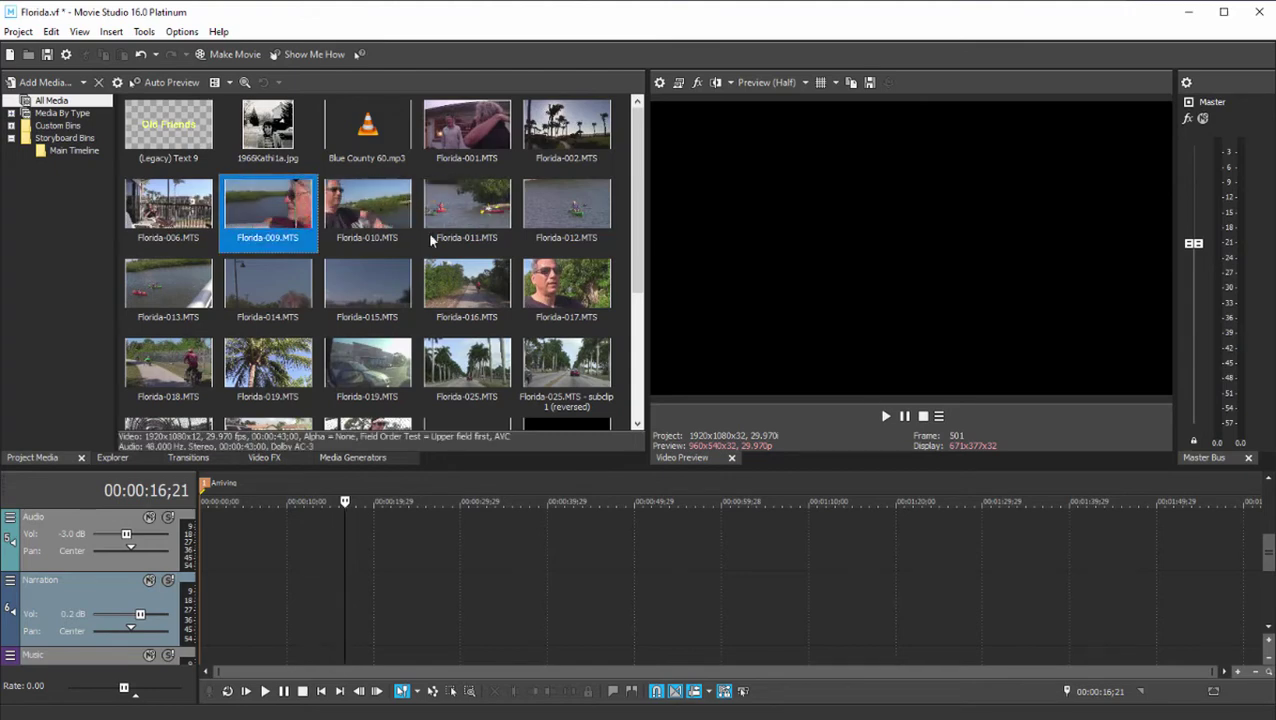
shift+click(487, 378)
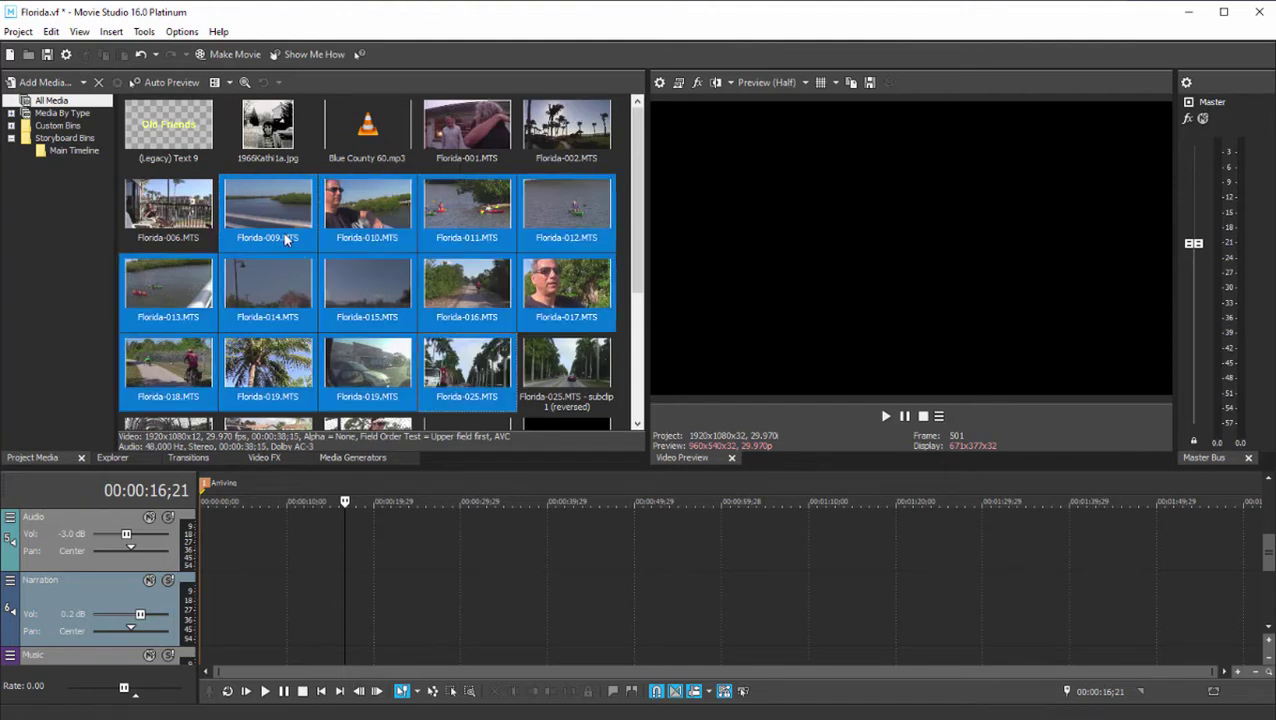
scroll(42, 640, up, 3)
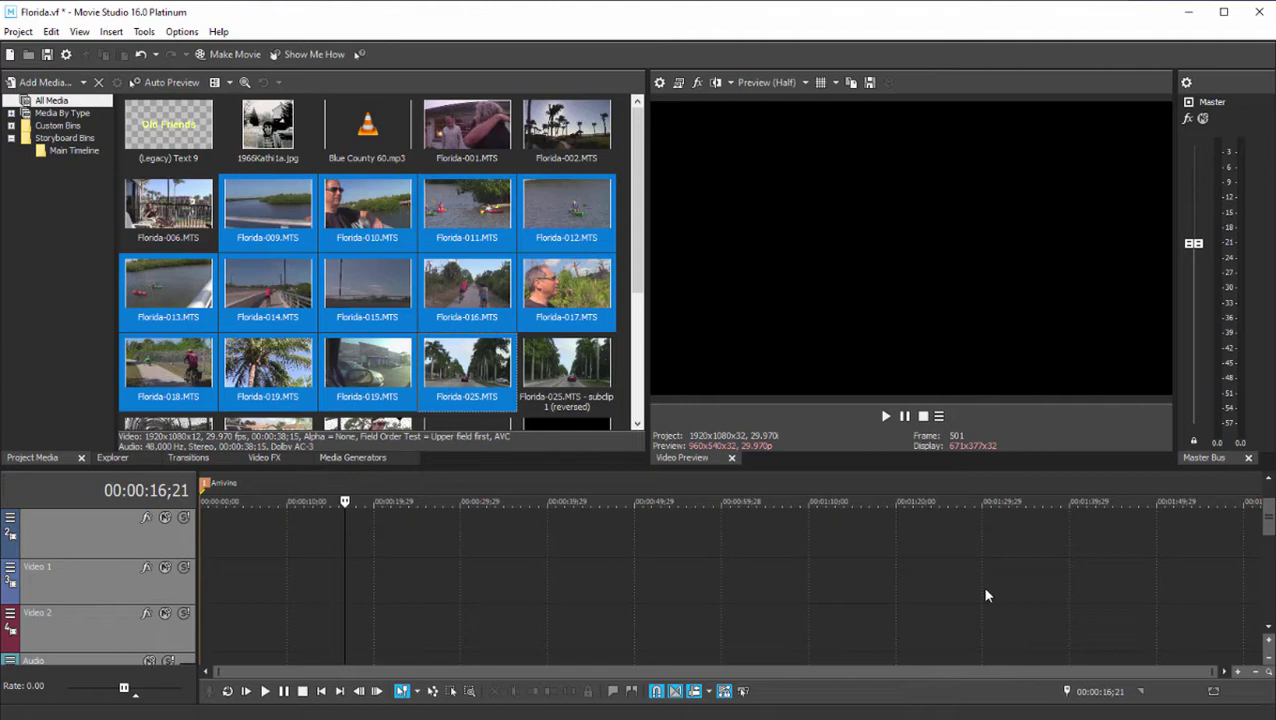
click(1268, 530)
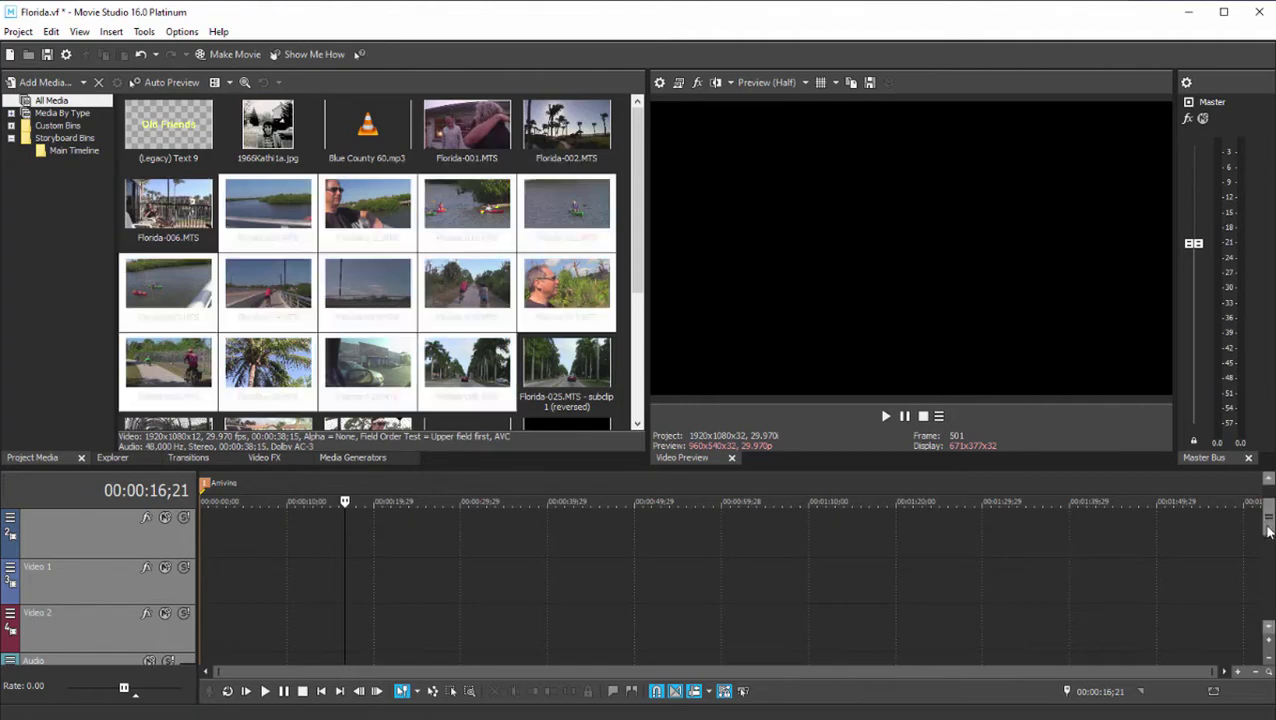
drag(1268, 530, 1262, 543)
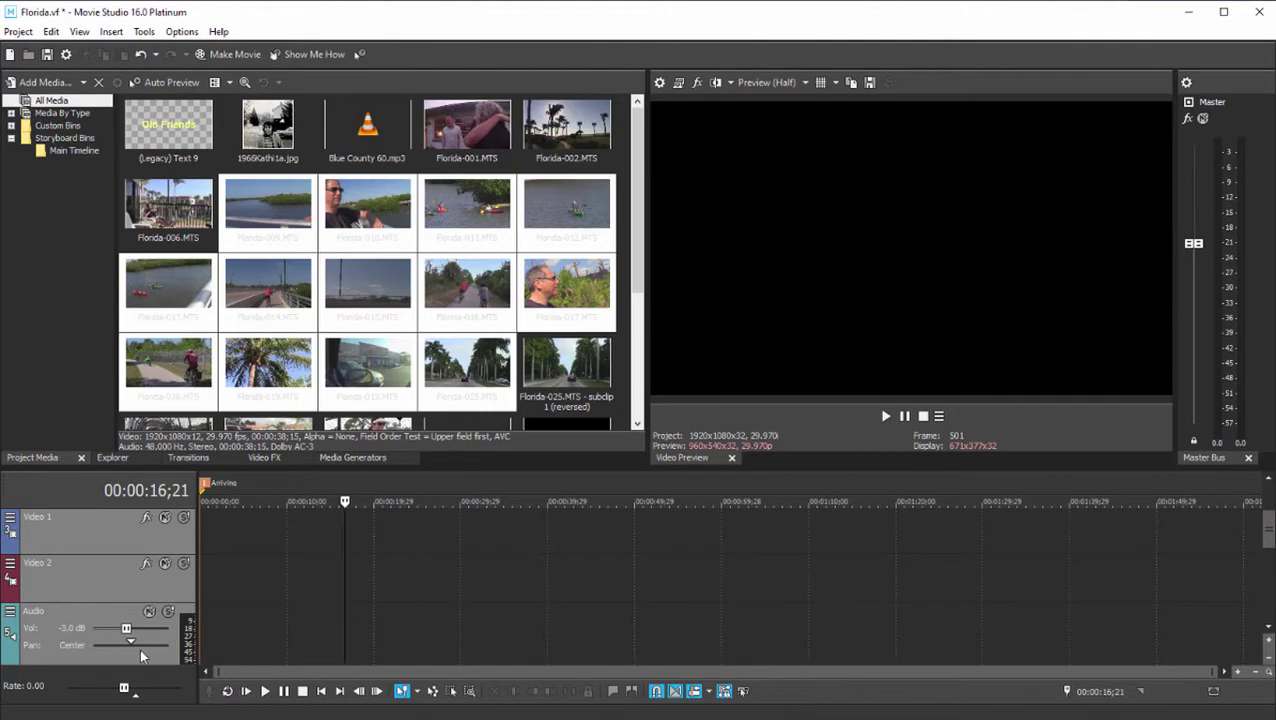
click(260, 212)
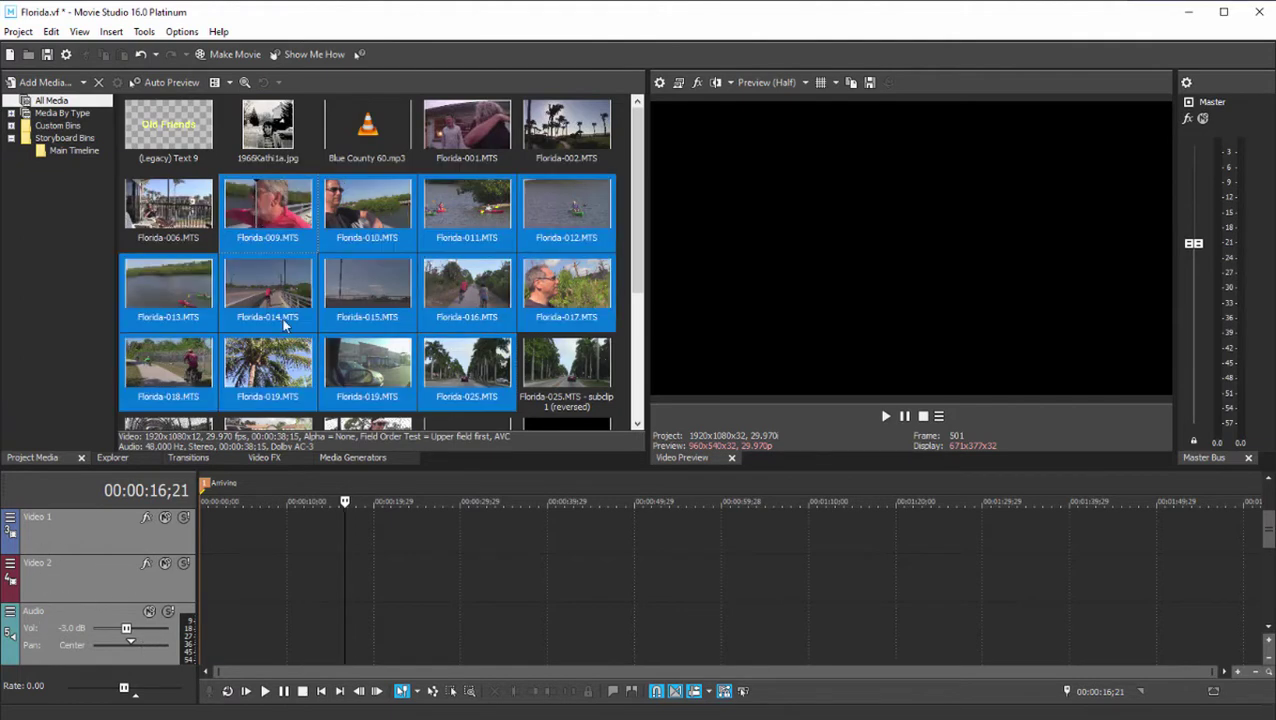
Drop the selected Florida clips at the start of Video 2 and place the playhead near 00:00:30.
drag(284, 322, 204, 593)
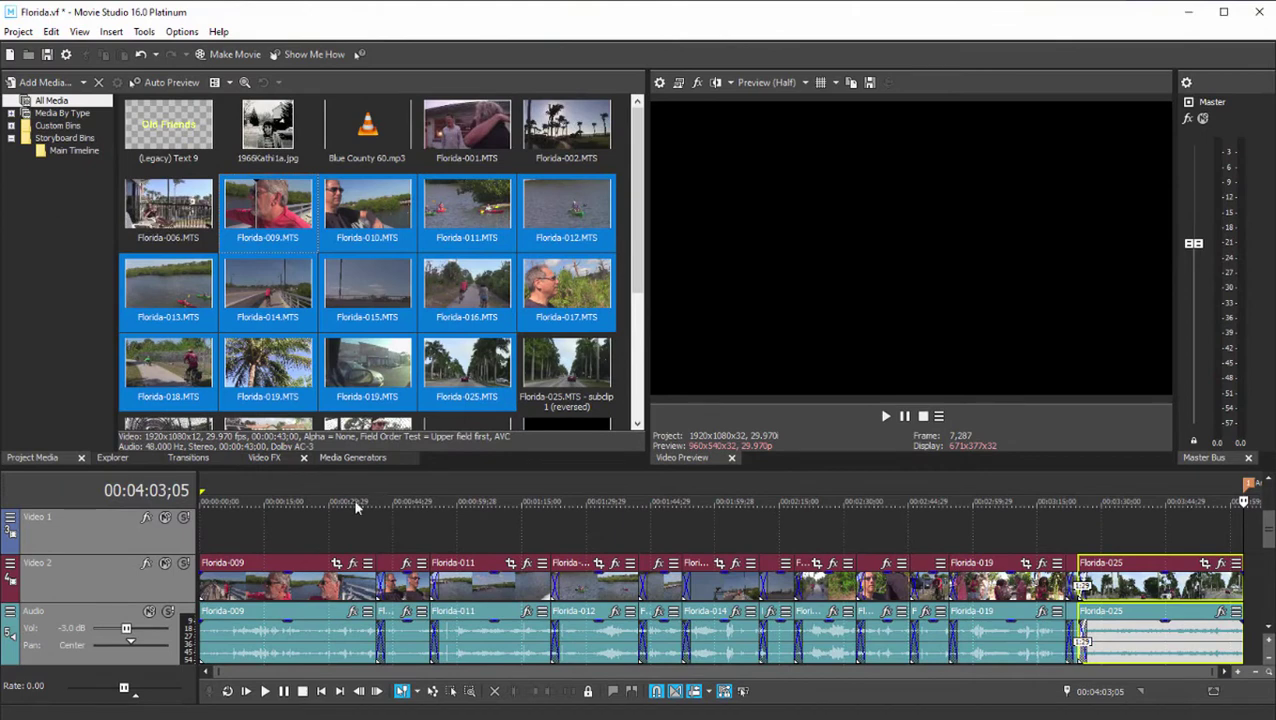
click(331, 502)
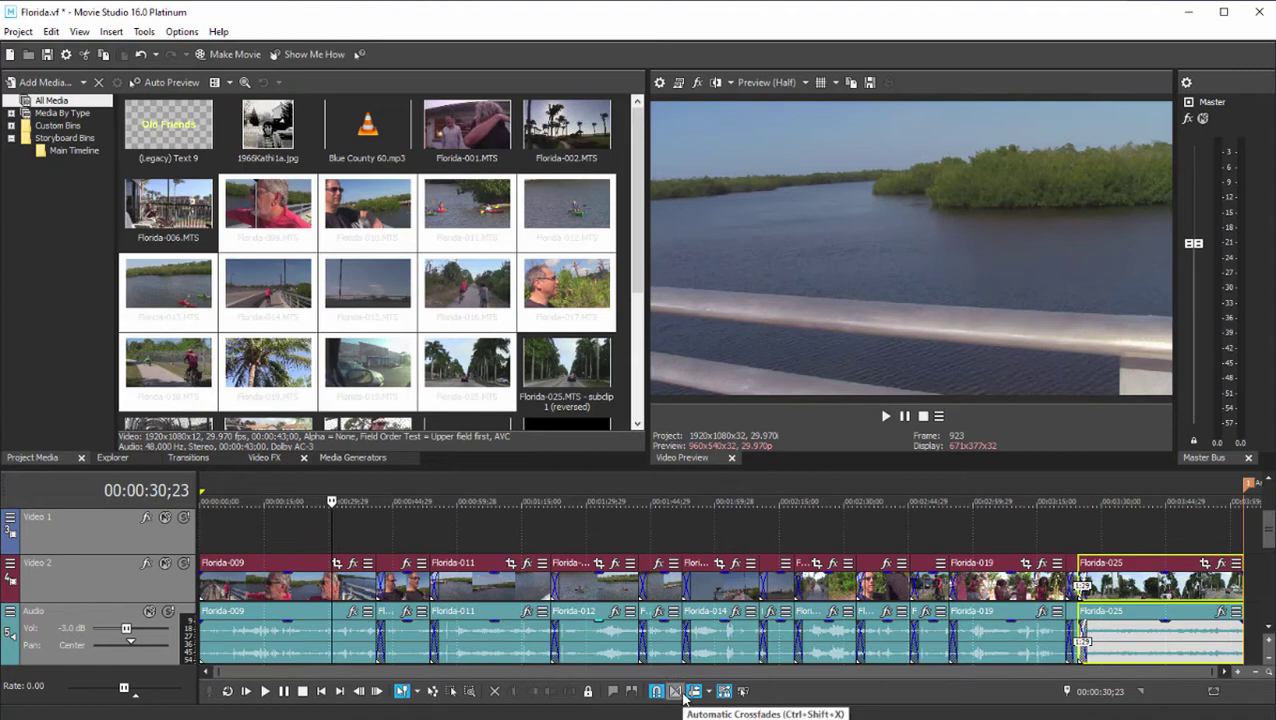
Turn on automatic crossfades and play the crossfaded Florida clips from the playhead, then stop.
click(682, 696)
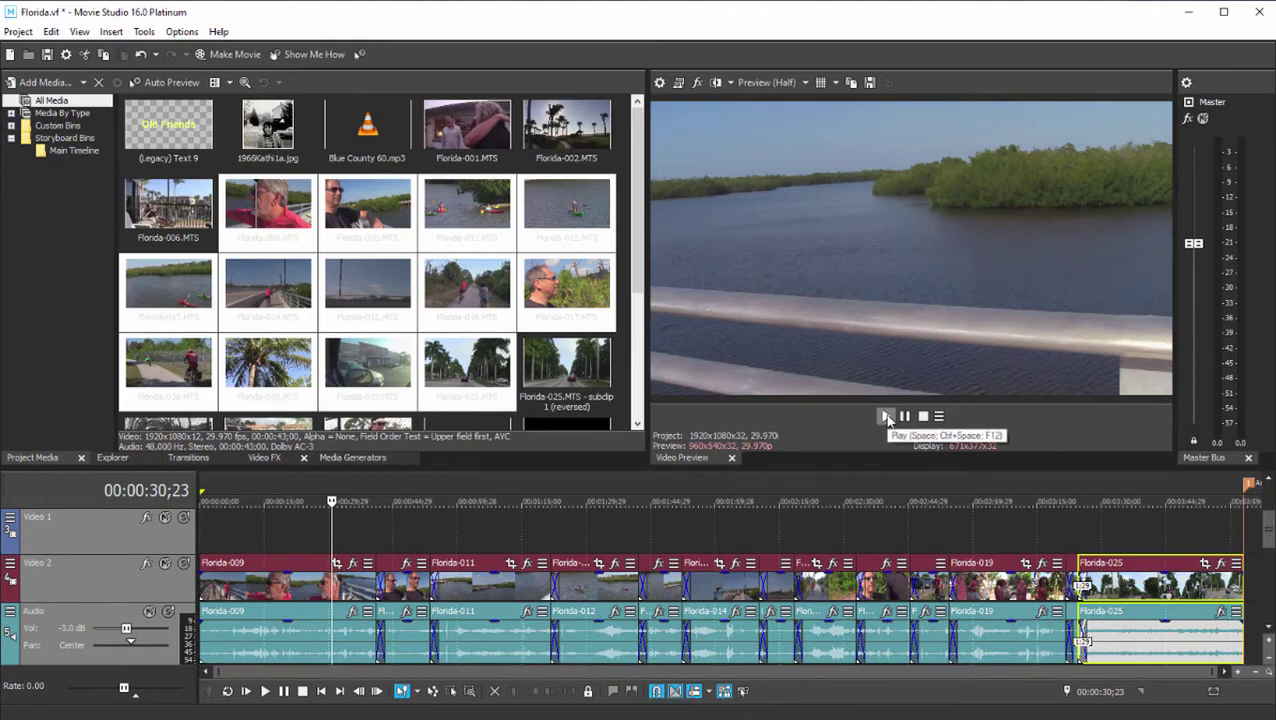
click(885, 416)
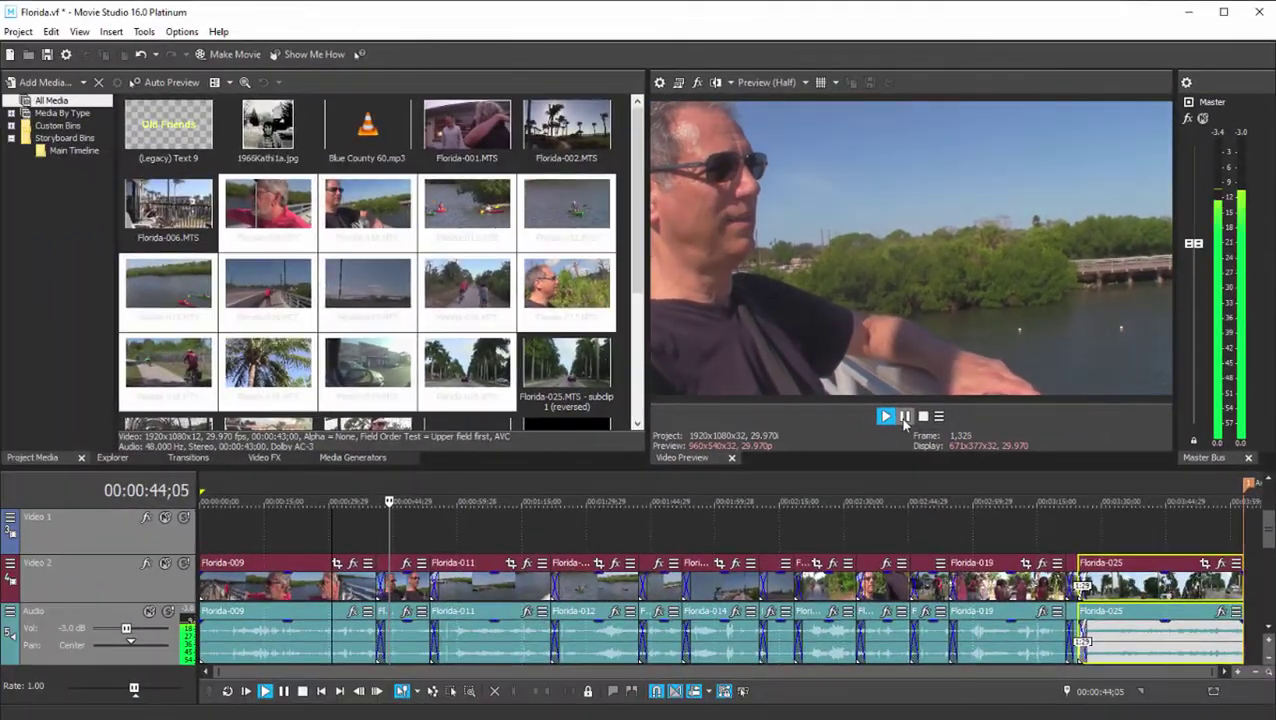
click(840, 487)
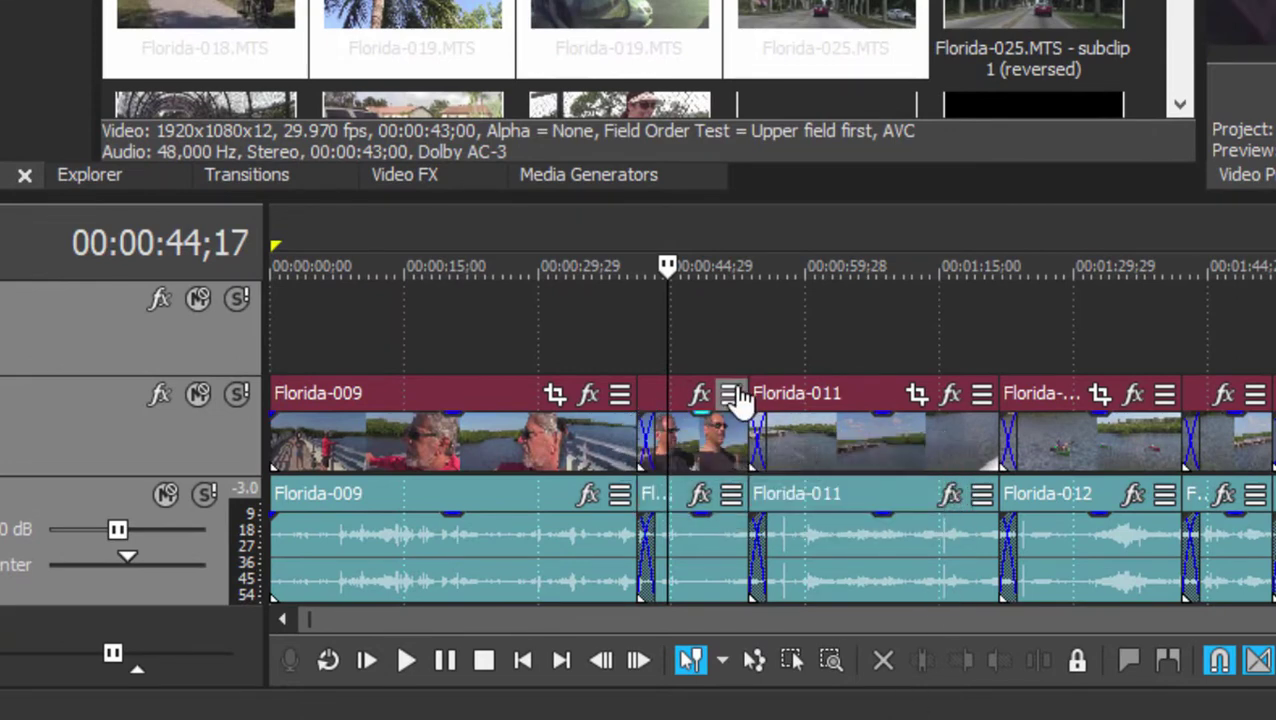
Zoom in to Florida-010 and show the Transition options from its right-click menu.
scroll(750, 420, up, 2)
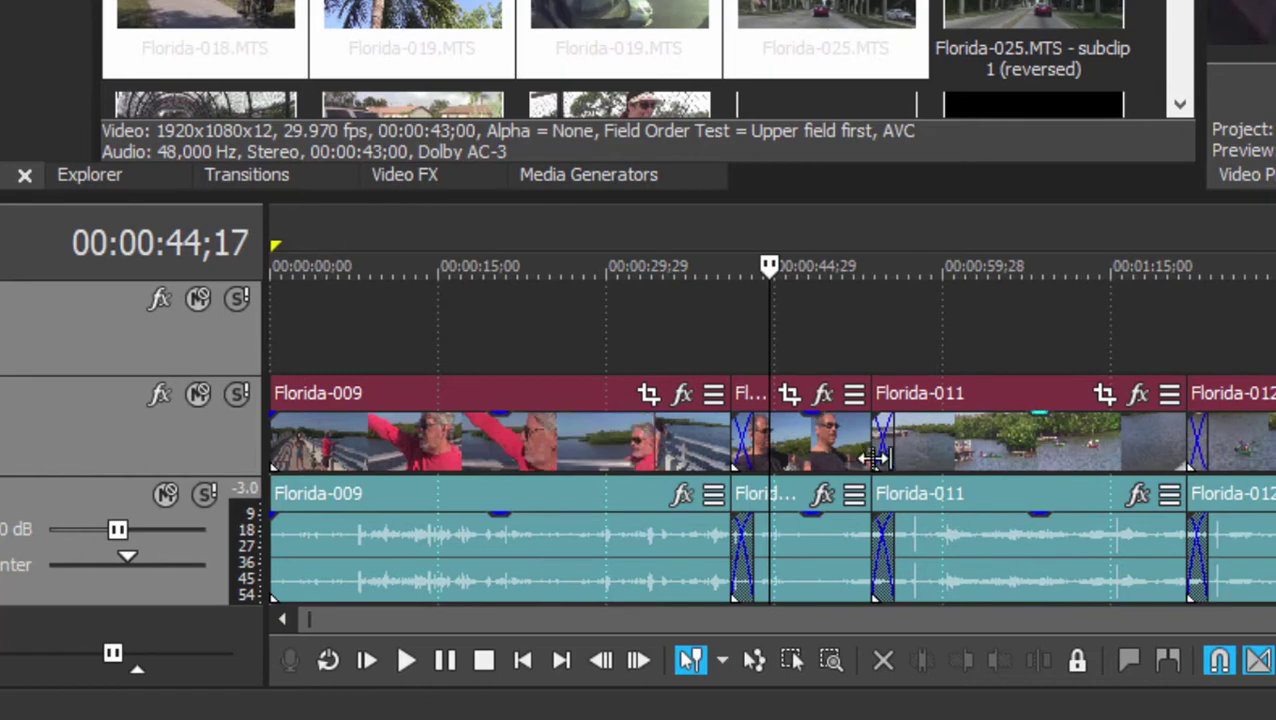
scroll(858, 440, up, 1)
scroll(858, 440, up, 1)
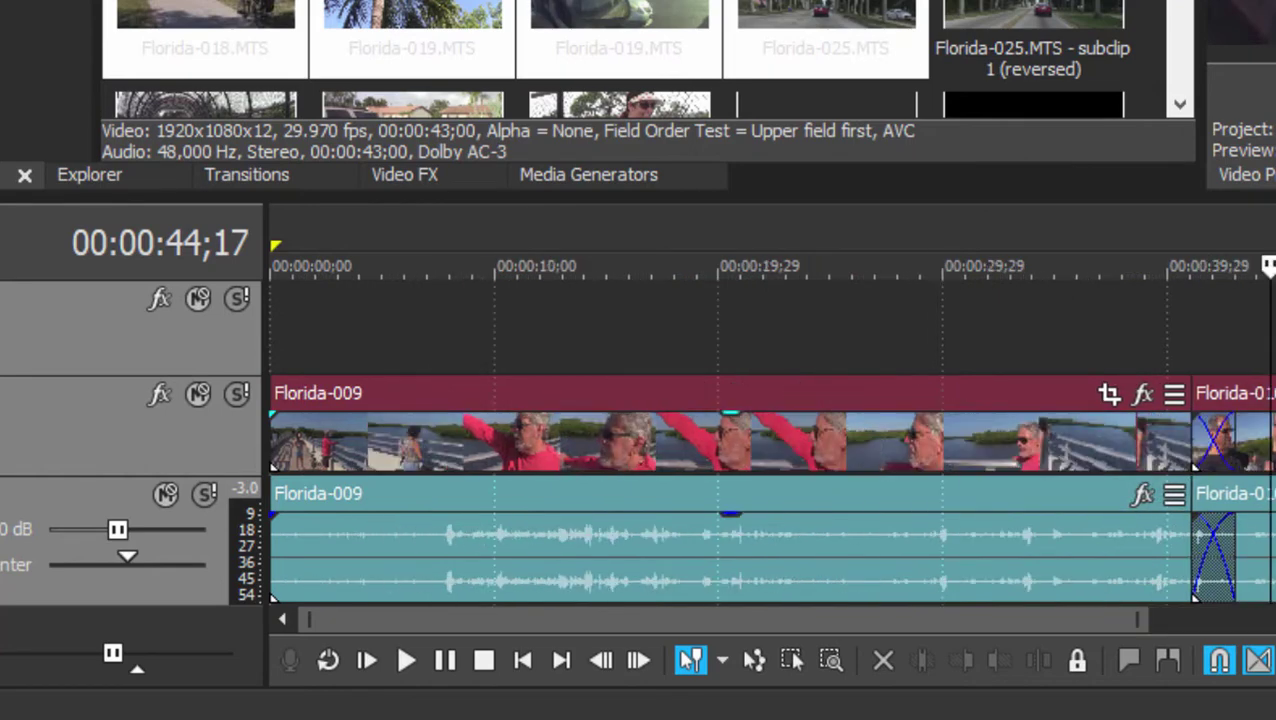
drag(870, 620, 1031, 649)
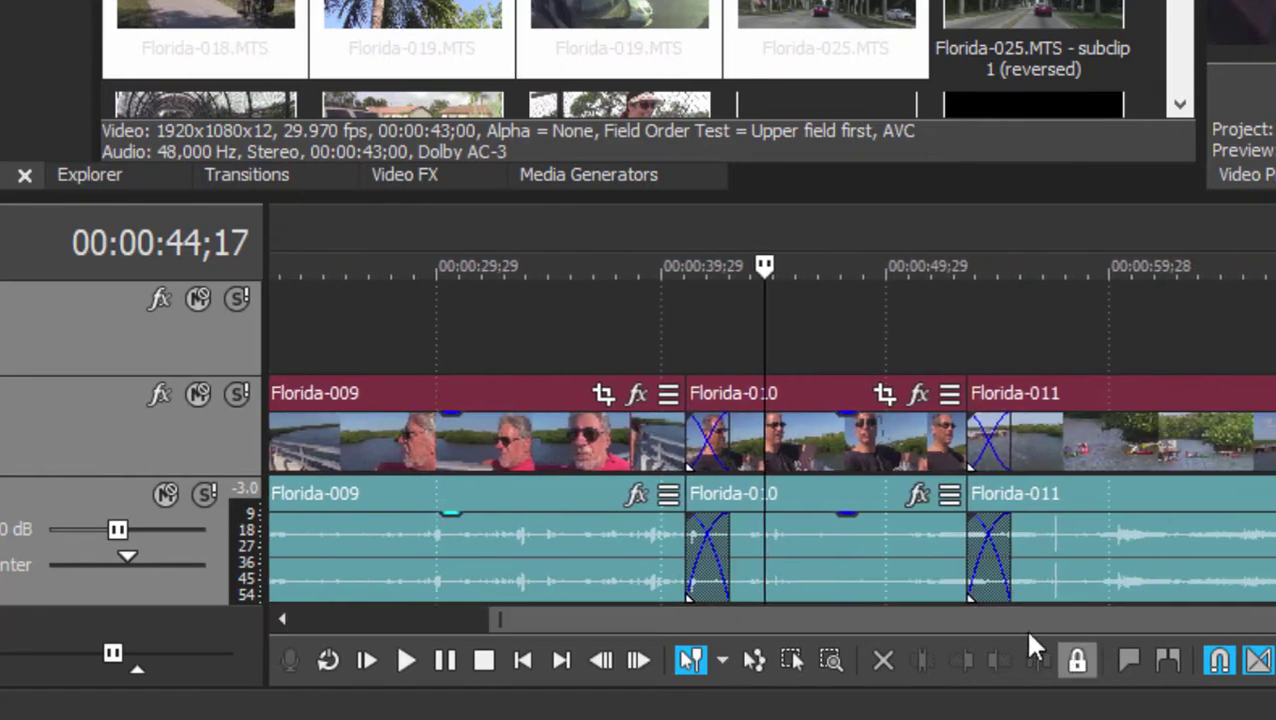
click(716, 438)
right_click(716, 438)
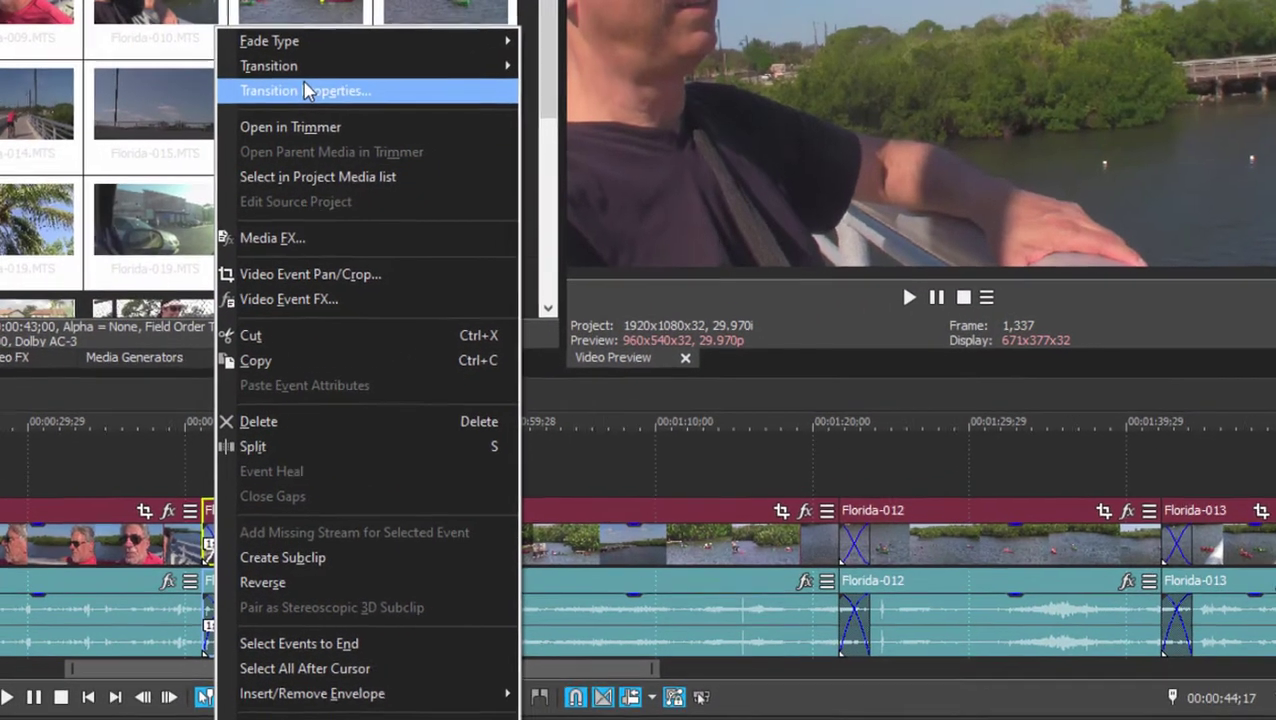
mouse_move(319, 78)
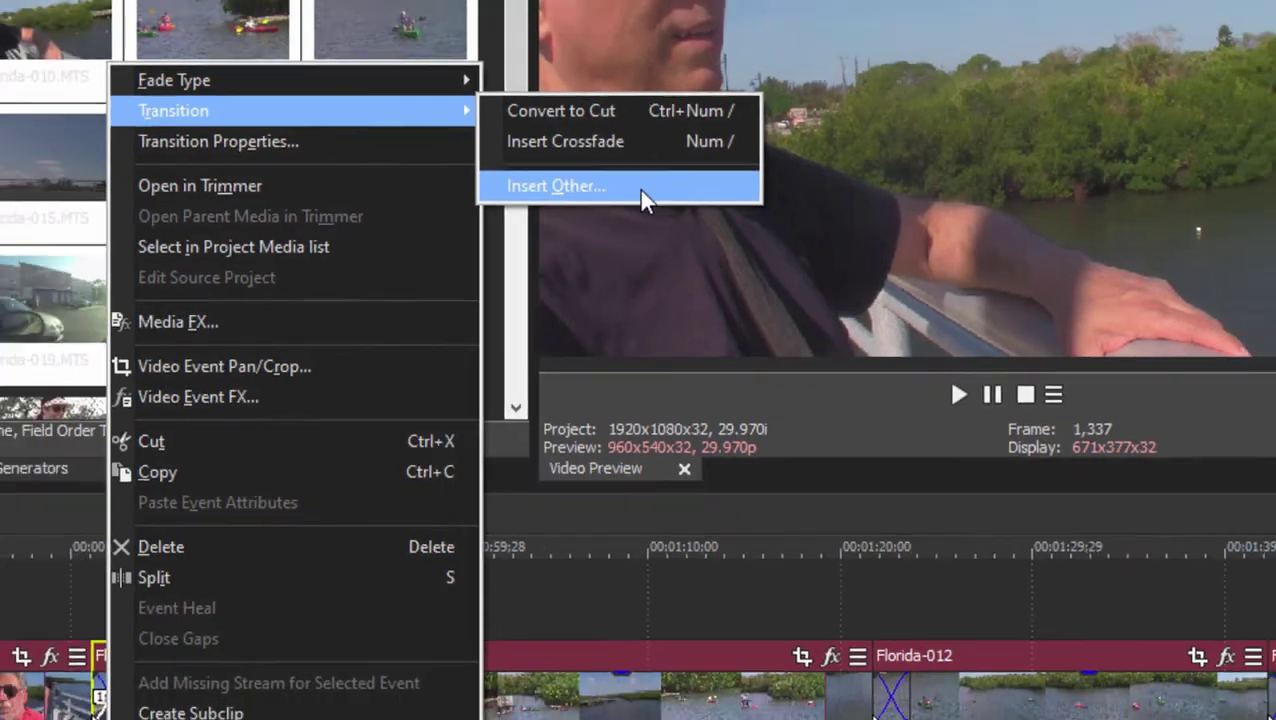
Replace the Florida-009 to Florida-010 crossfade with a 3D Flip transition.
click(620, 188)
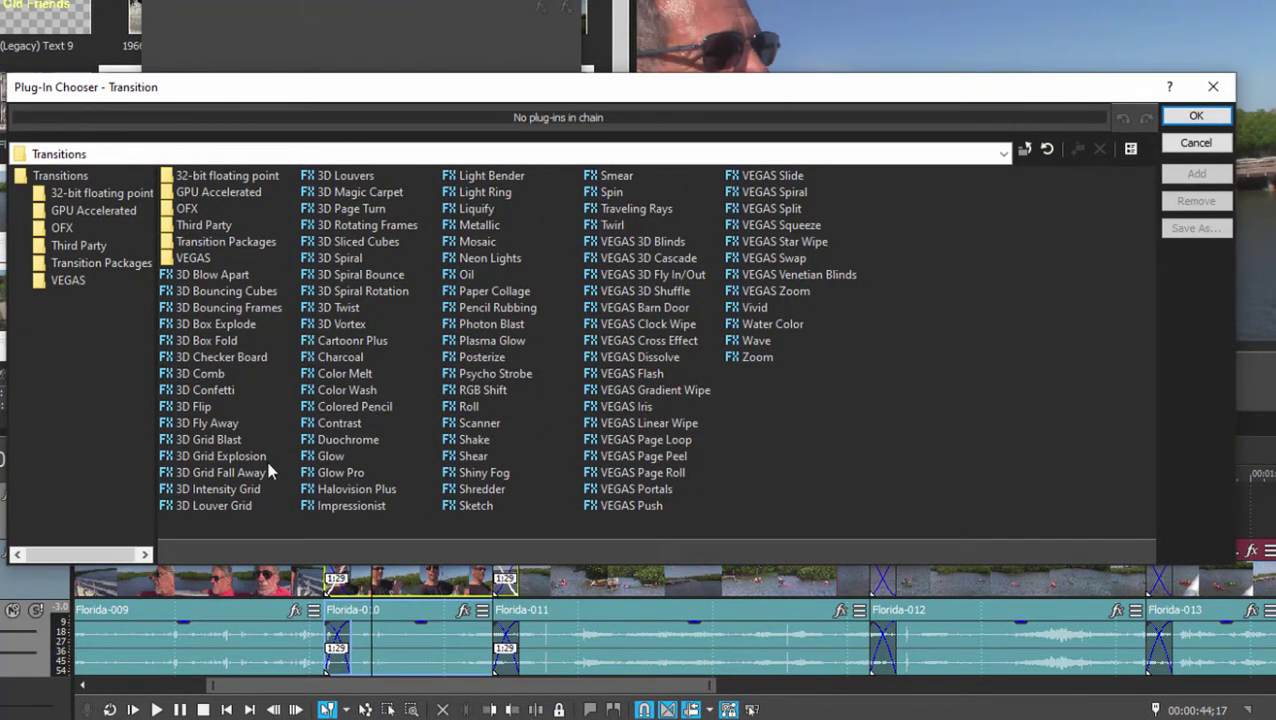
click(219, 406)
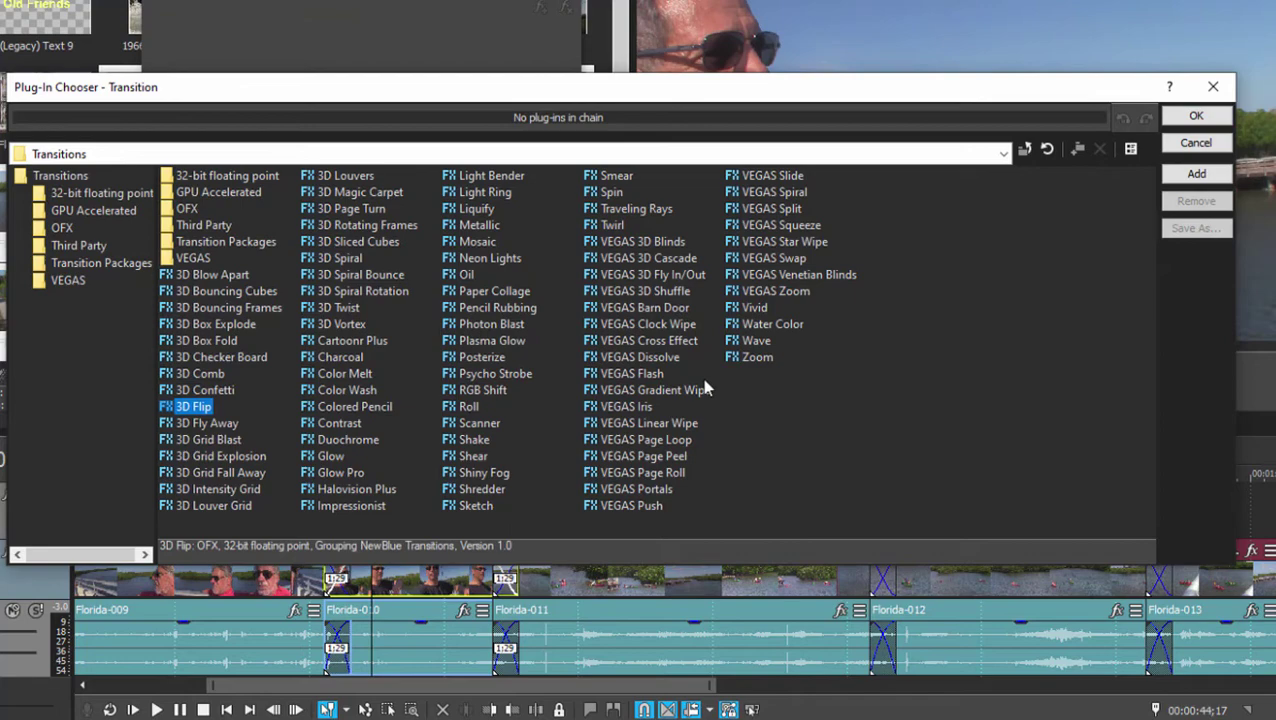
click(1196, 115)
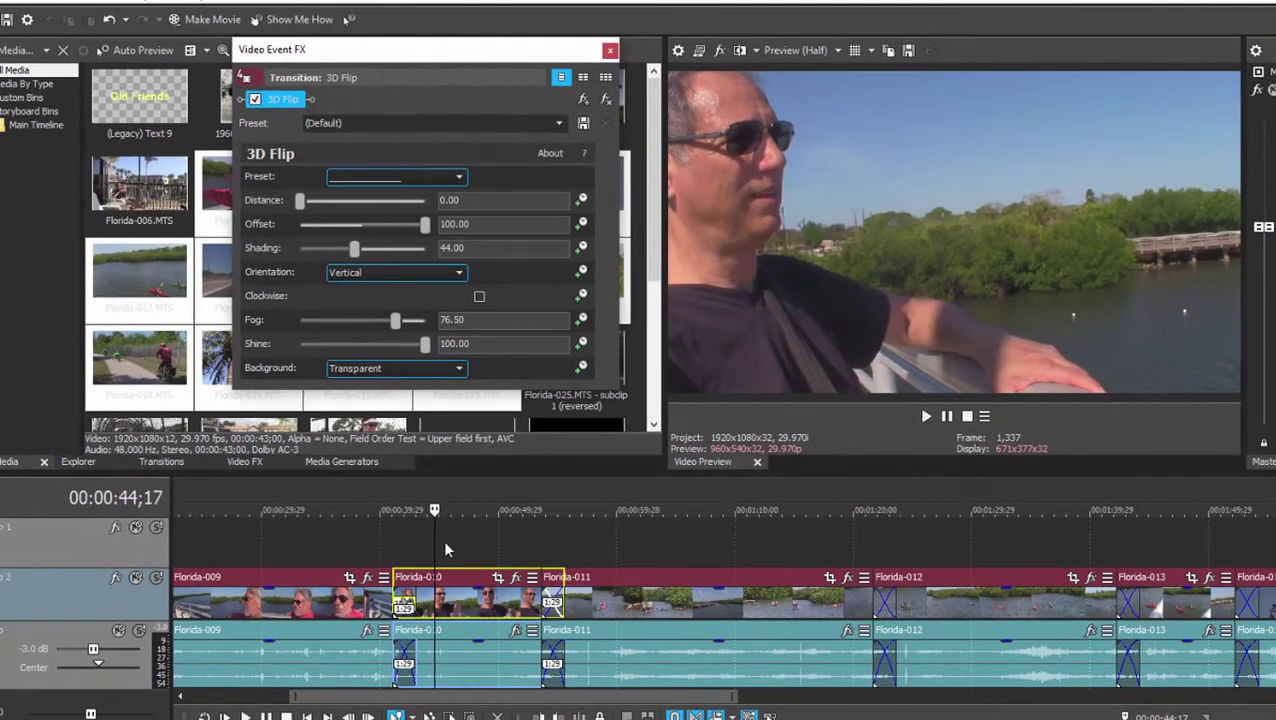
Scrub and play through the 3D Flip to preview it, then close its settings window.
drag(434, 510, 403, 510)
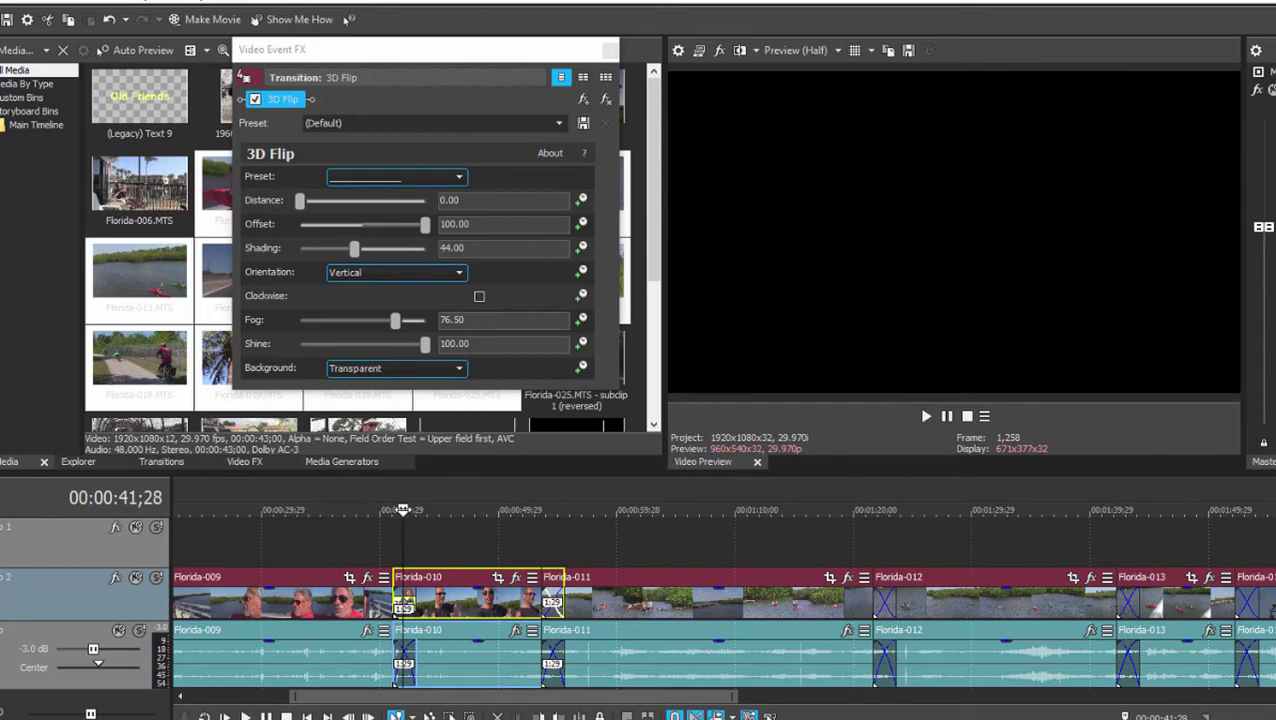
mouse_move(403, 510)
mouse_down()
mouse_move(416, 510)
mouse_move(391, 510)
mouse_up()
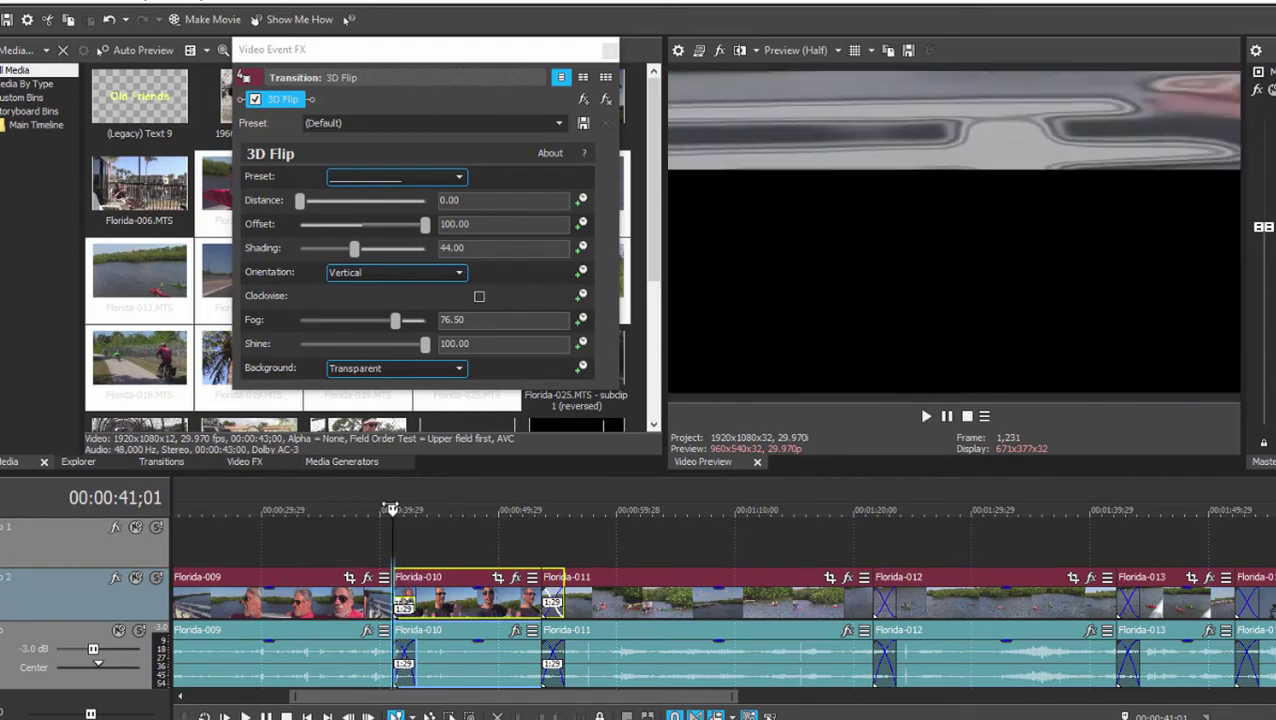
click(488, 510)
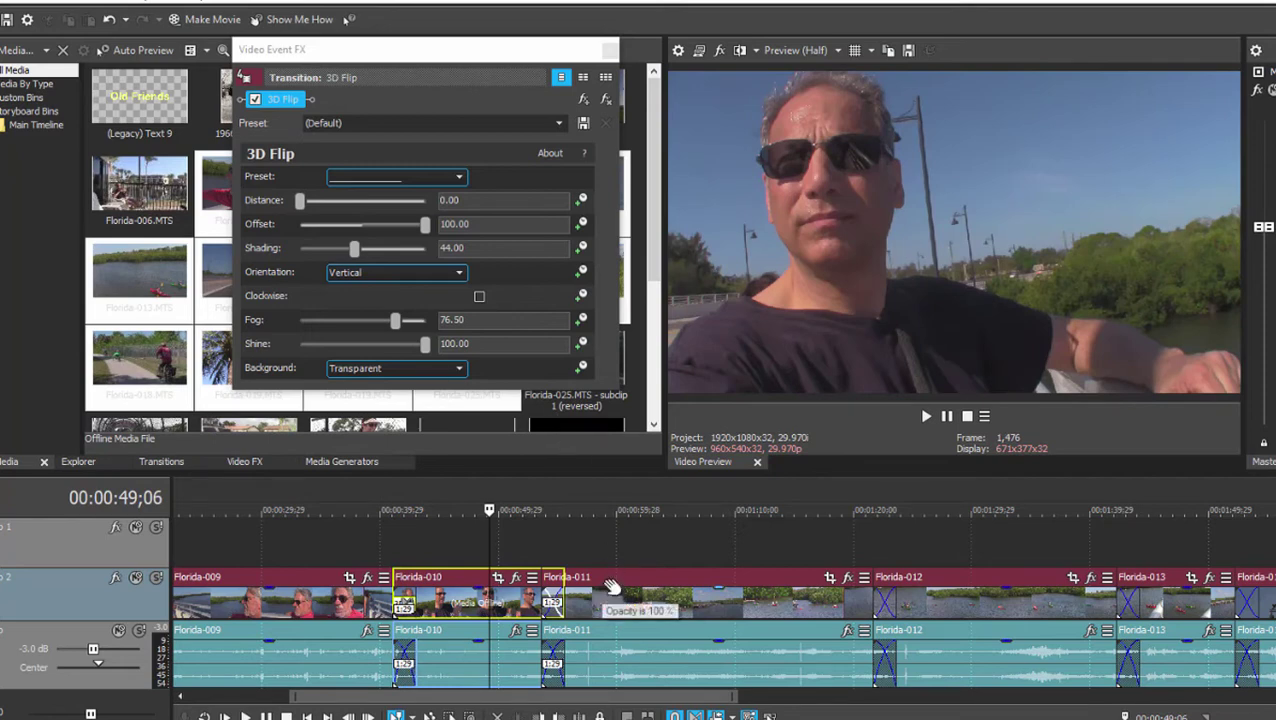
click(609, 50)
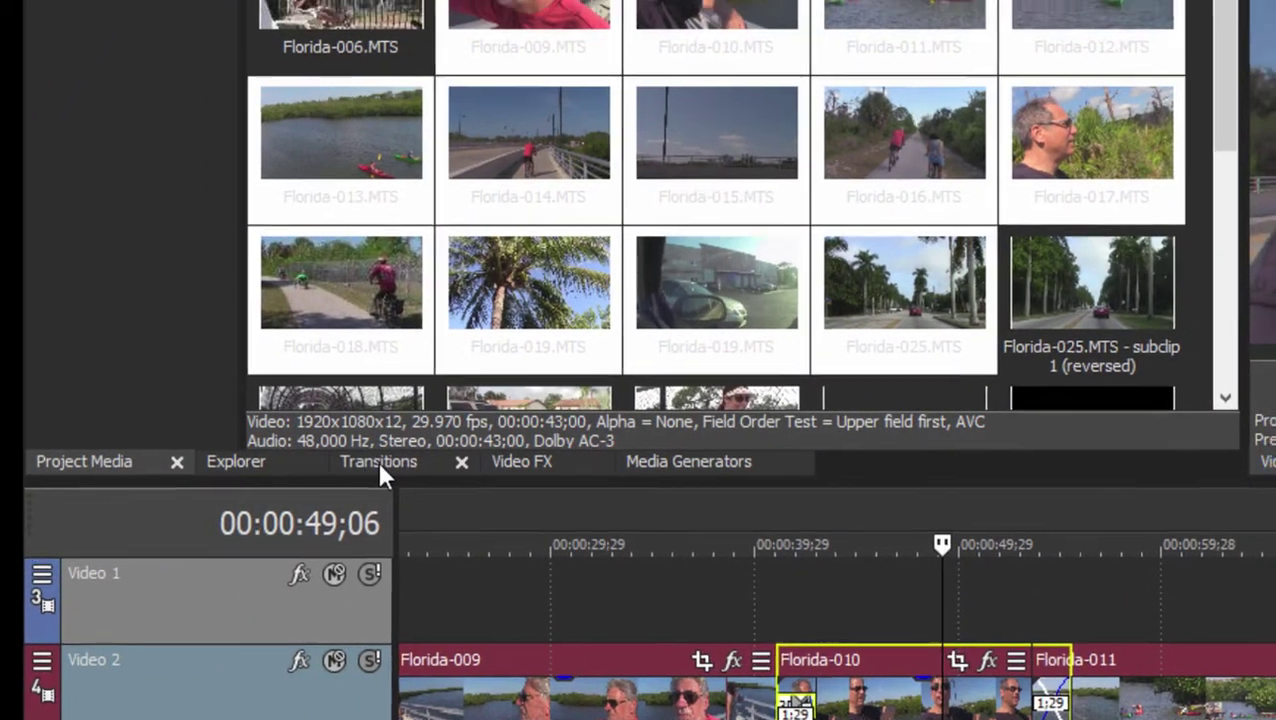
Put 3D Checker Board on the Florida-010/011 crossfade and 3D Blow Apart near Florida-012, then preview.
click(381, 454)
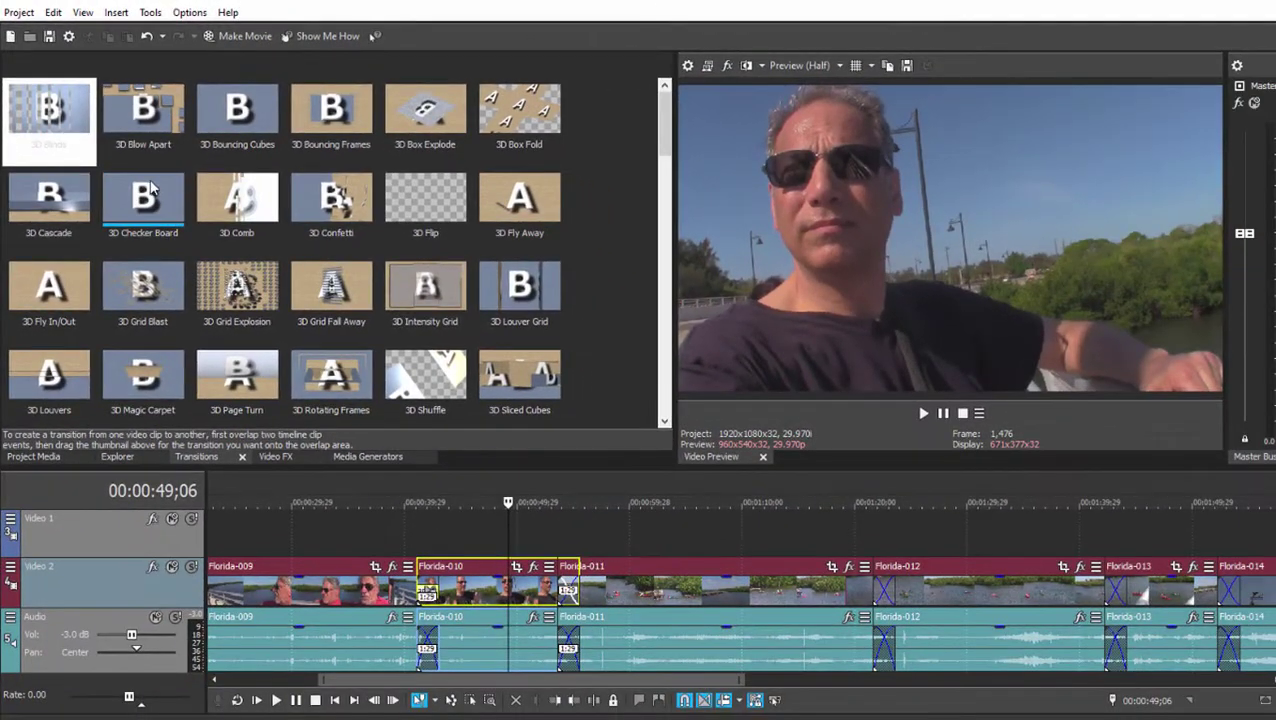
click(180, 222)
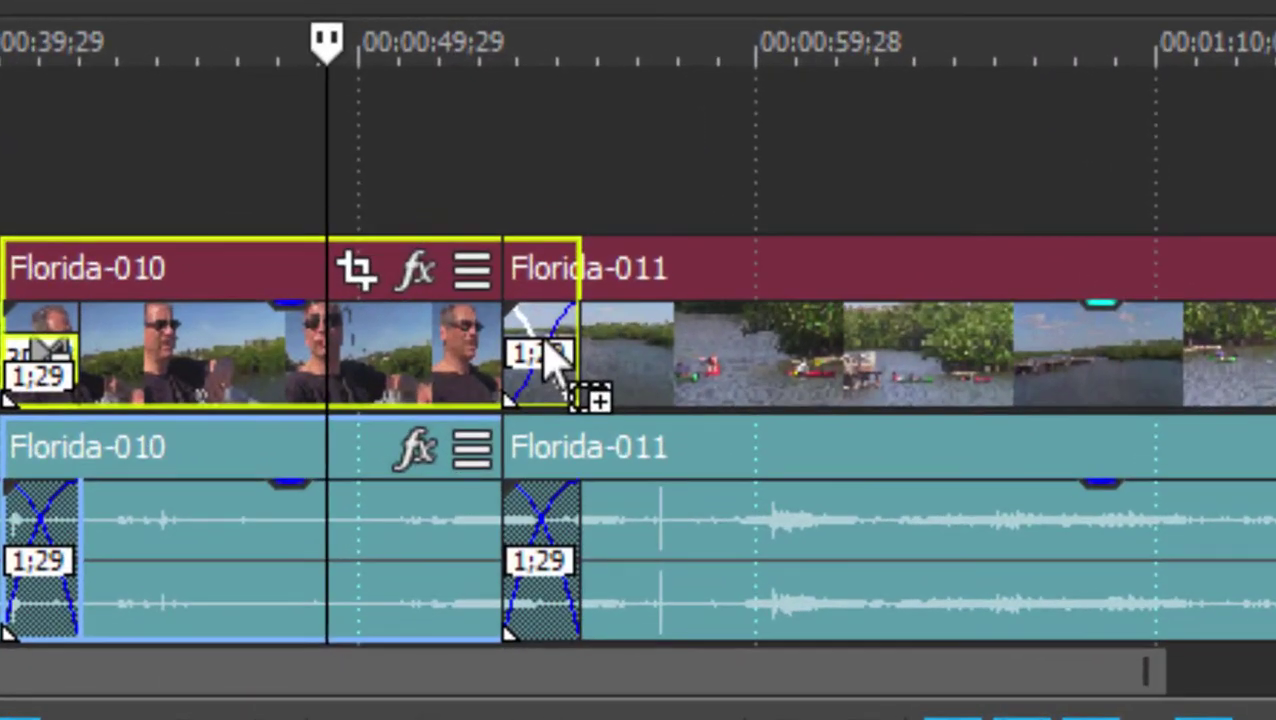
drag(548, 355, 563, 324)
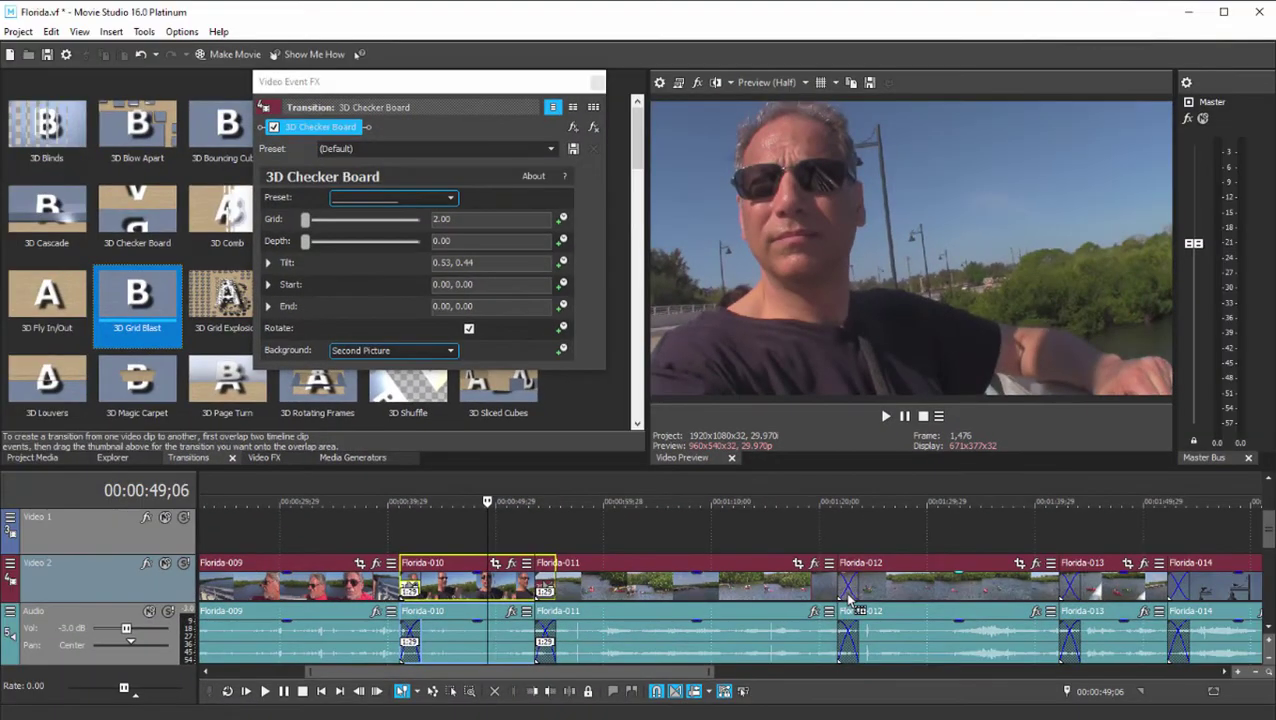
drag(848, 598, 849, 597)
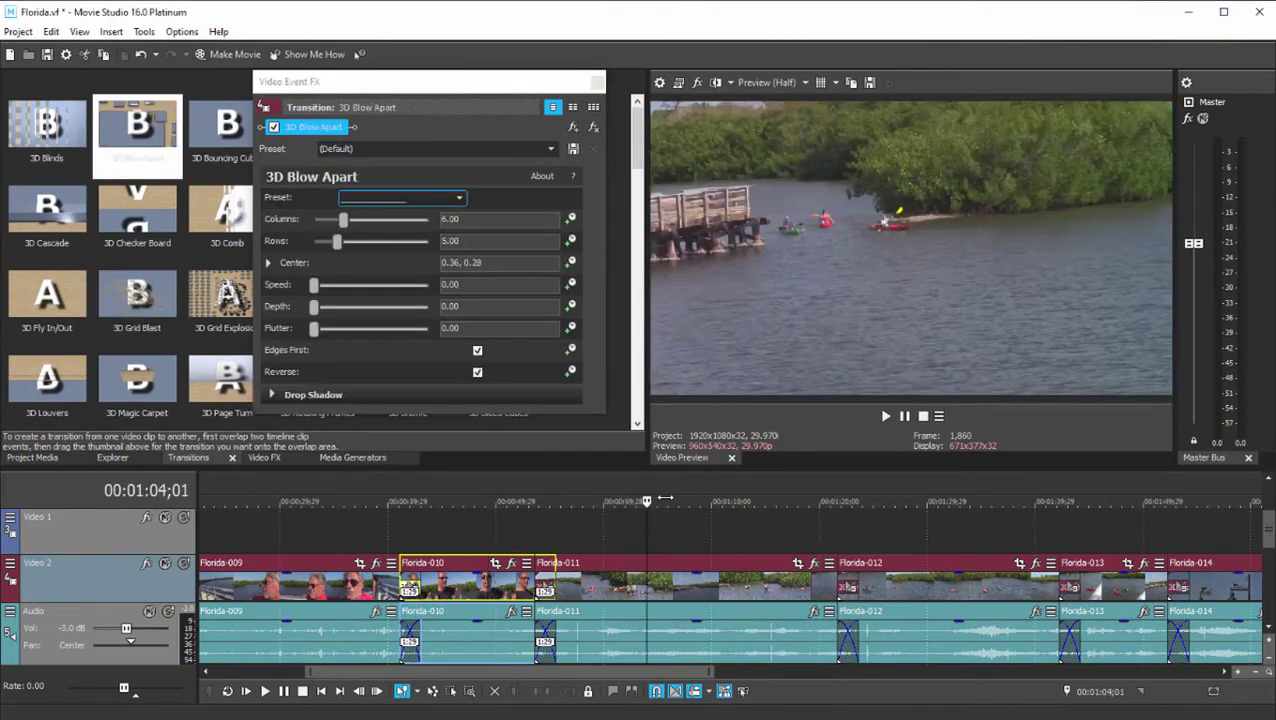
drag(649, 500, 857, 500)
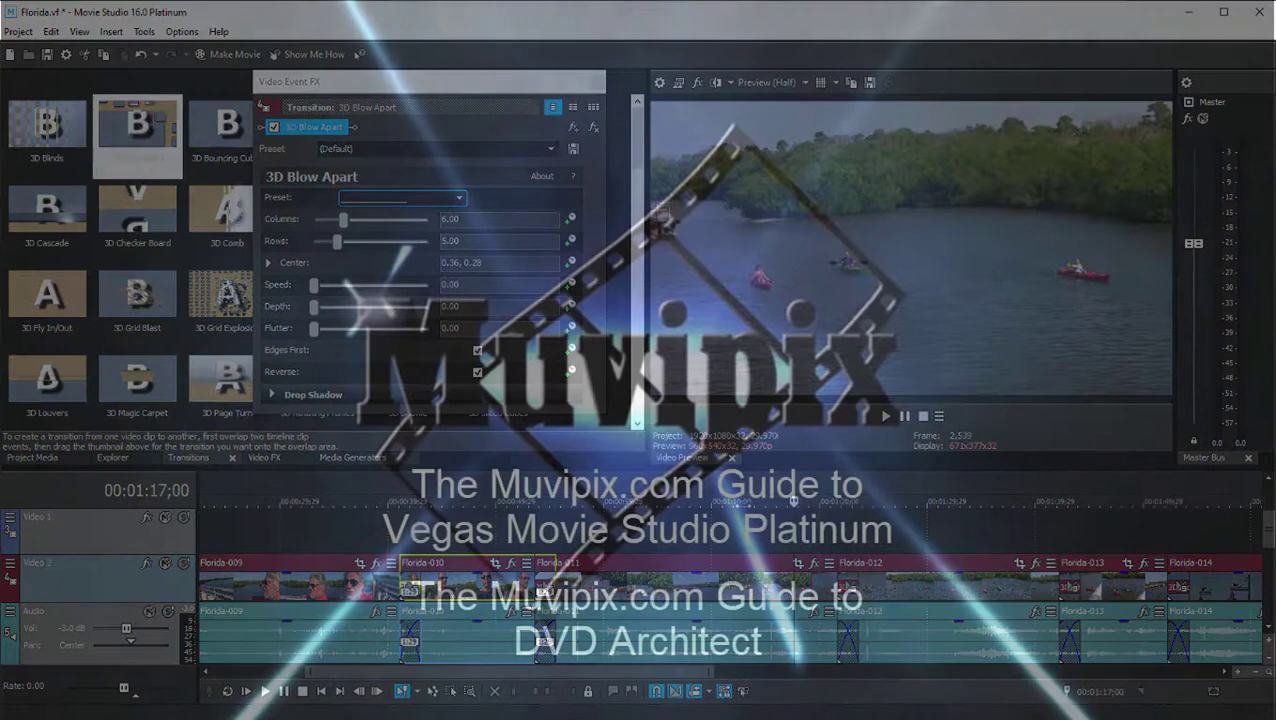